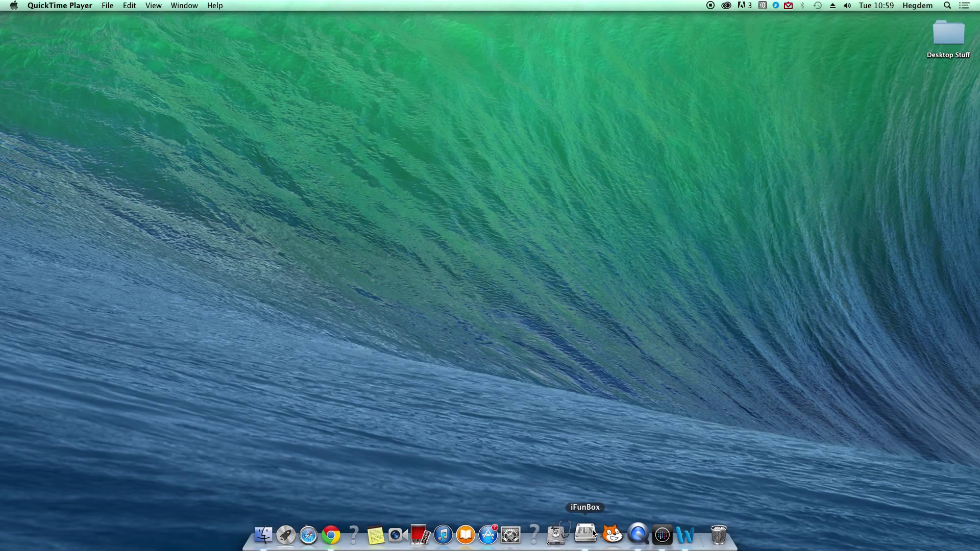
Step: Select the download link in the Real Steel Modded note, then minimise Notes to the desktop
click(384, 534)
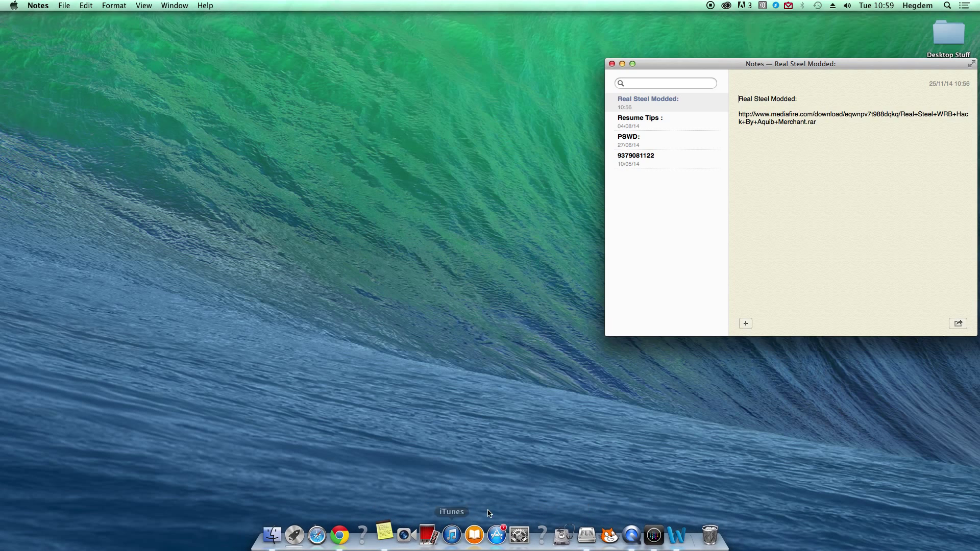
drag(835, 131, 739, 116)
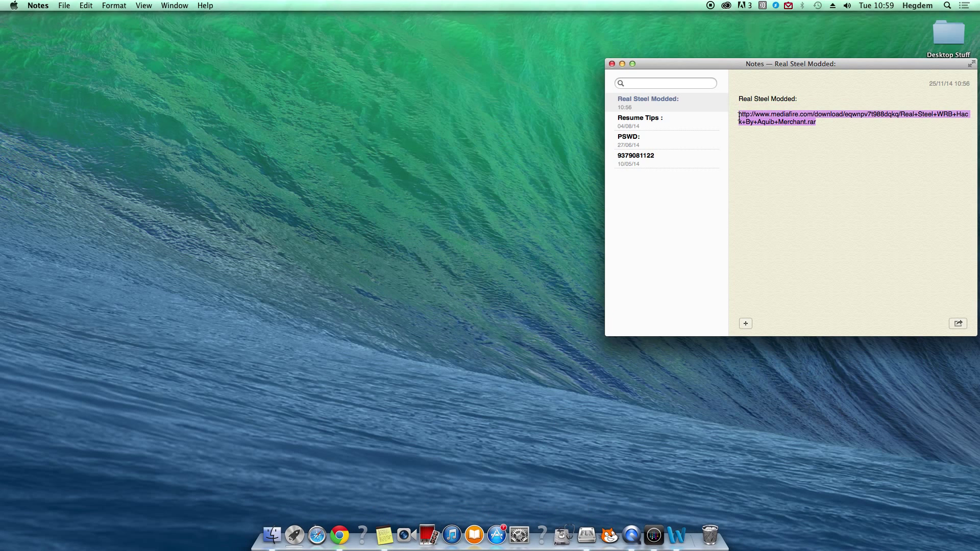
click(622, 64)
click(545, 464)
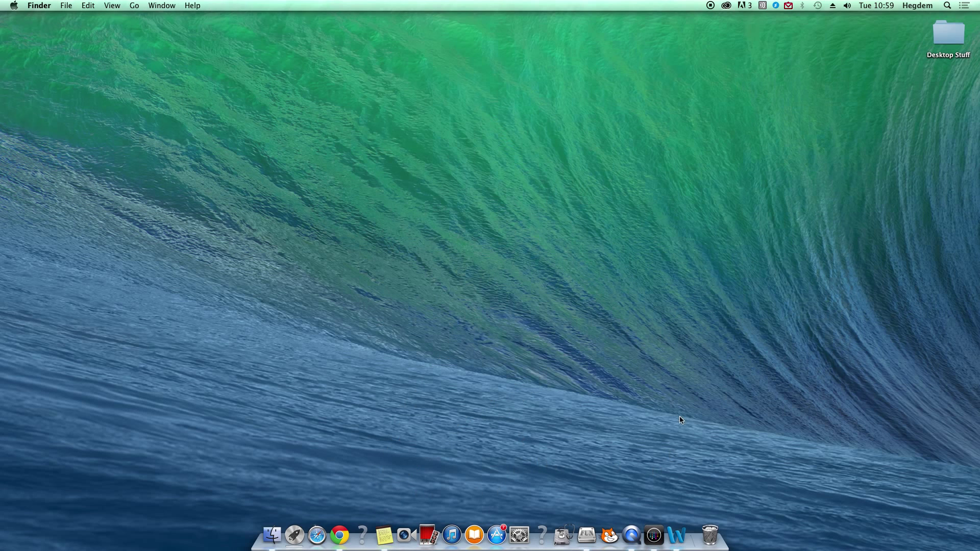
Step: Launch iFunBox and list the iPad's 29 User Applications, including RealSteel
click(586, 531)
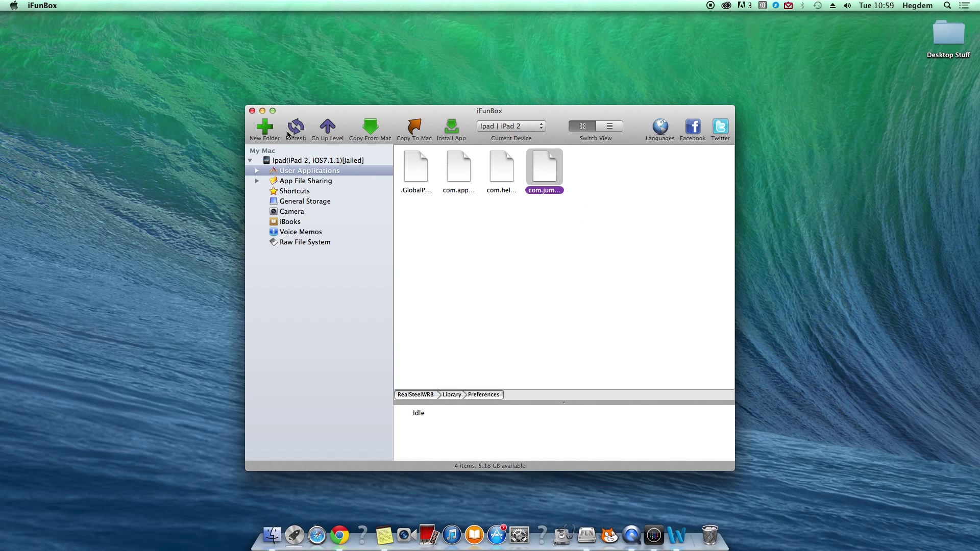
click(311, 171)
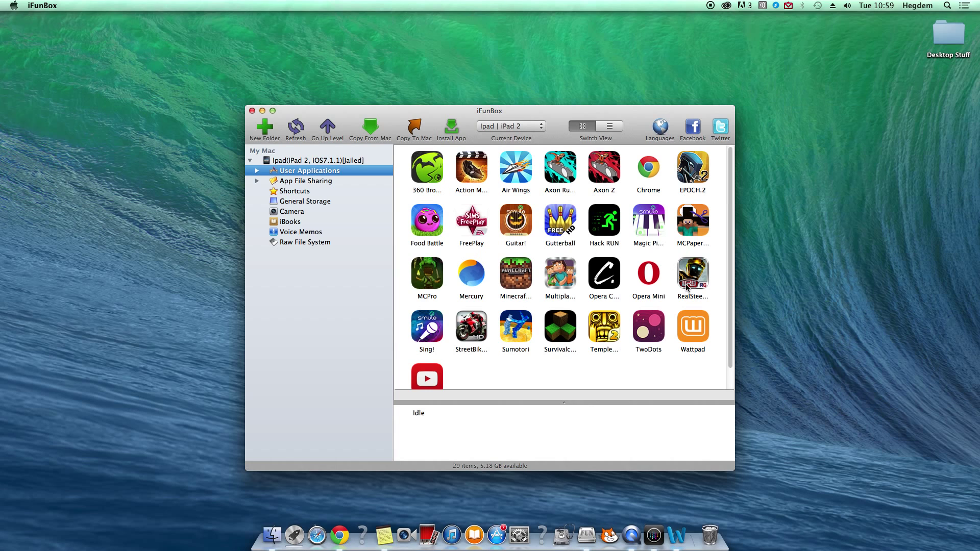
Step: Open the RealSteel app's Library/Preferences folder in iFunBox
click(698, 270)
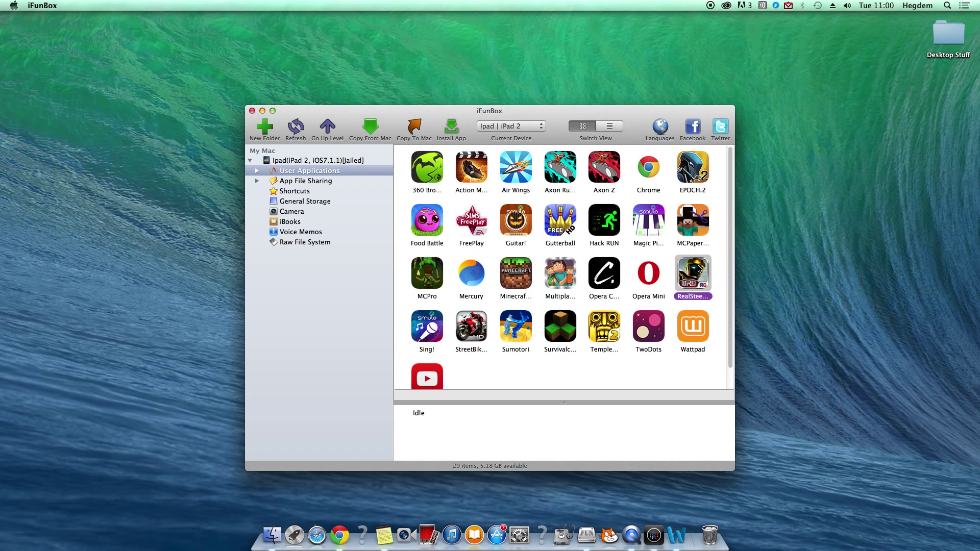
double_click(699, 270)
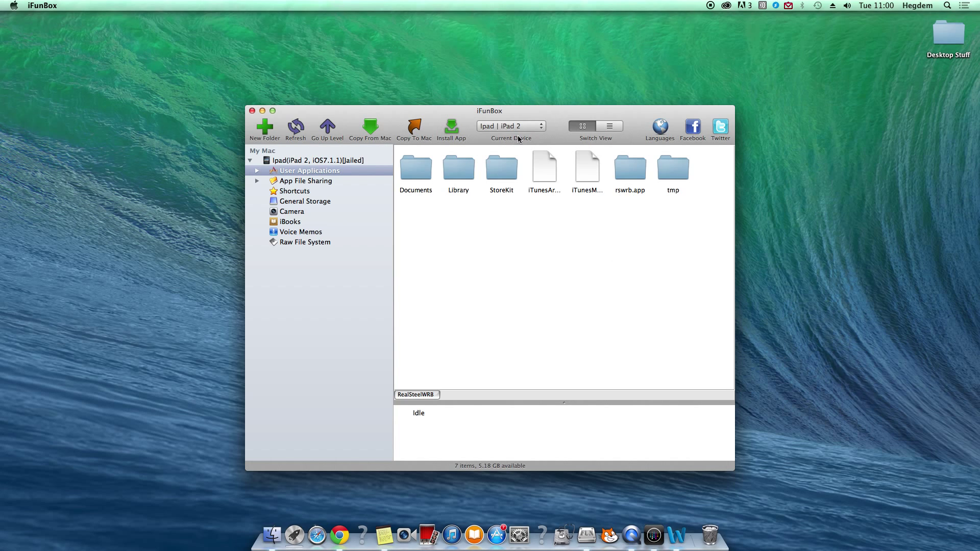
double_click(451, 161)
click(582, 163)
double_click(580, 163)
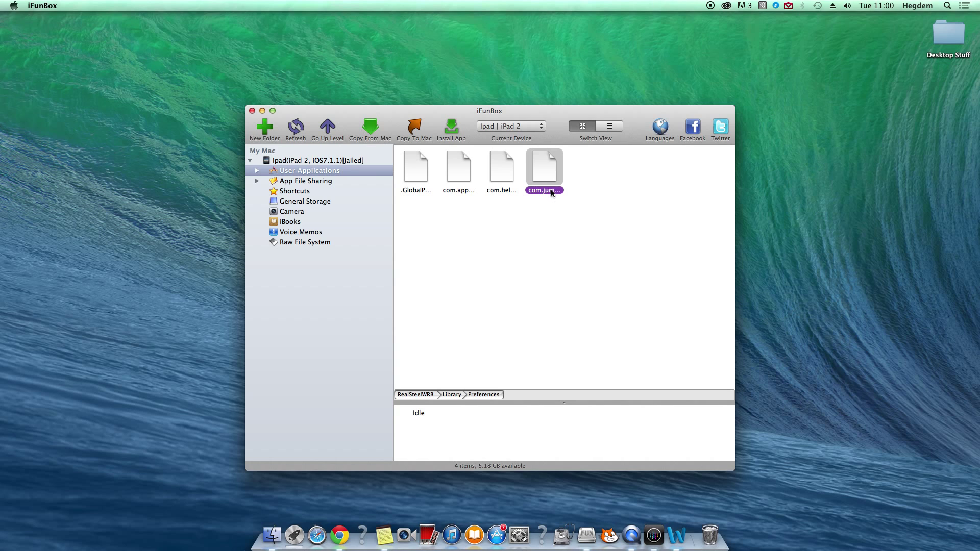
Step: Delete the com.jum… preferences plist, leaving three files in the folder
click(549, 212)
right_click(551, 166)
click(545, 176)
right_click(545, 162)
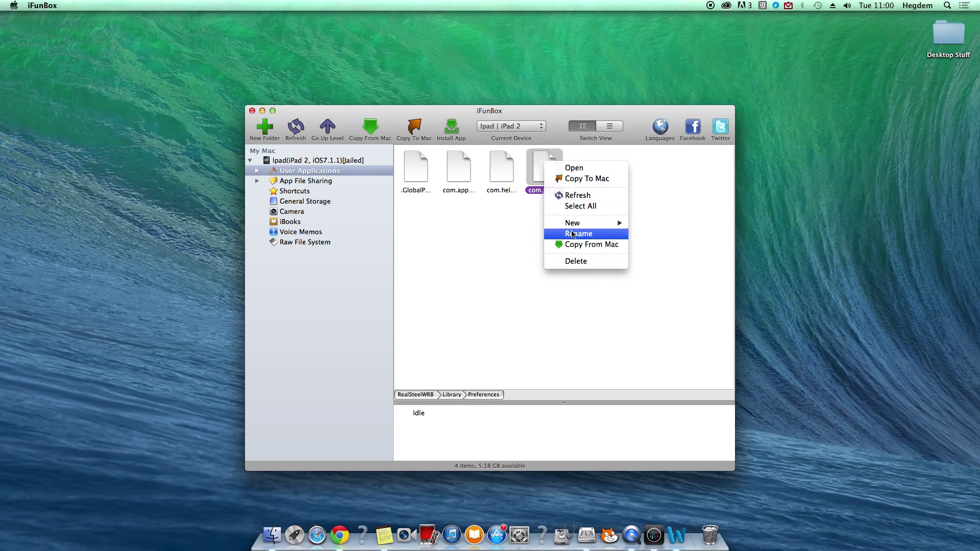
click(575, 262)
click(538, 208)
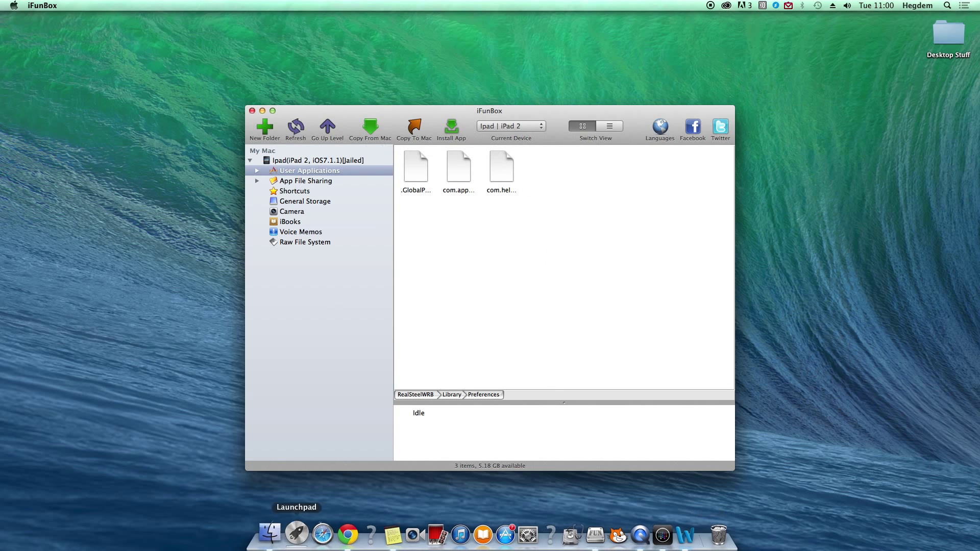
Step: Open a new Finder window from the Dock's Finder menu
click(265, 545)
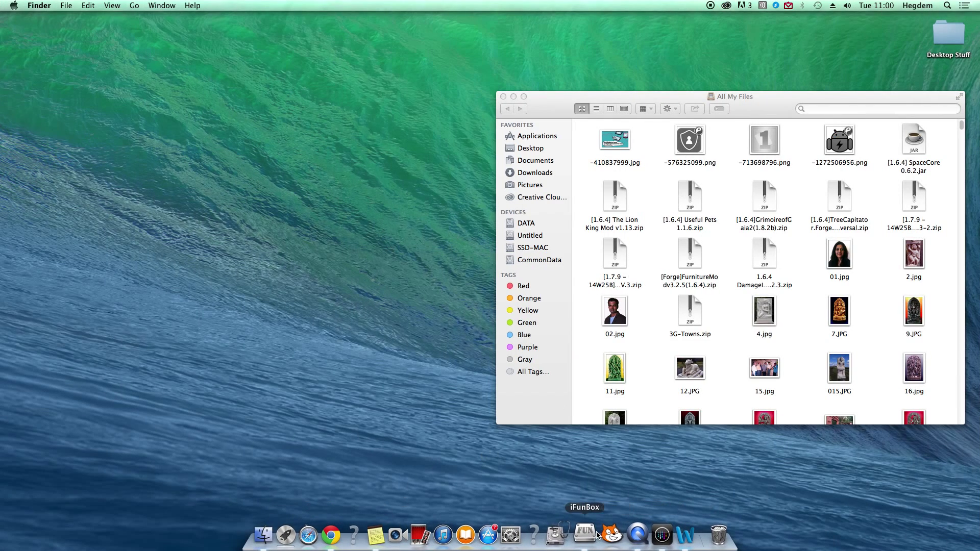
click(582, 536)
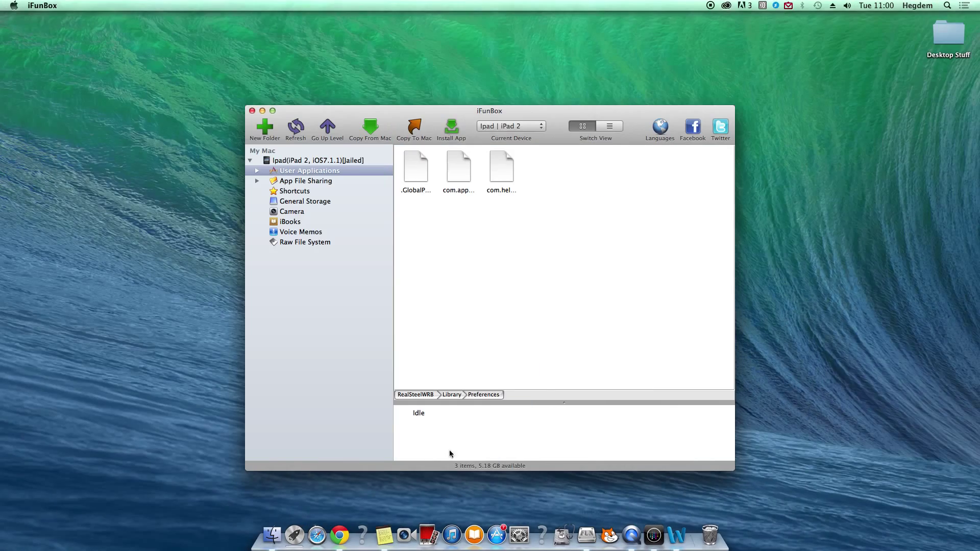
right_click(273, 538)
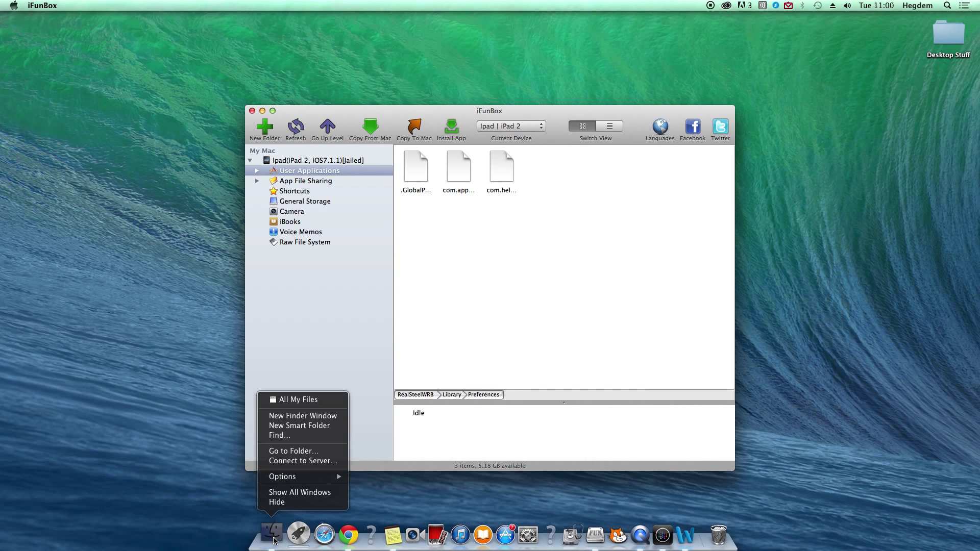
click(286, 417)
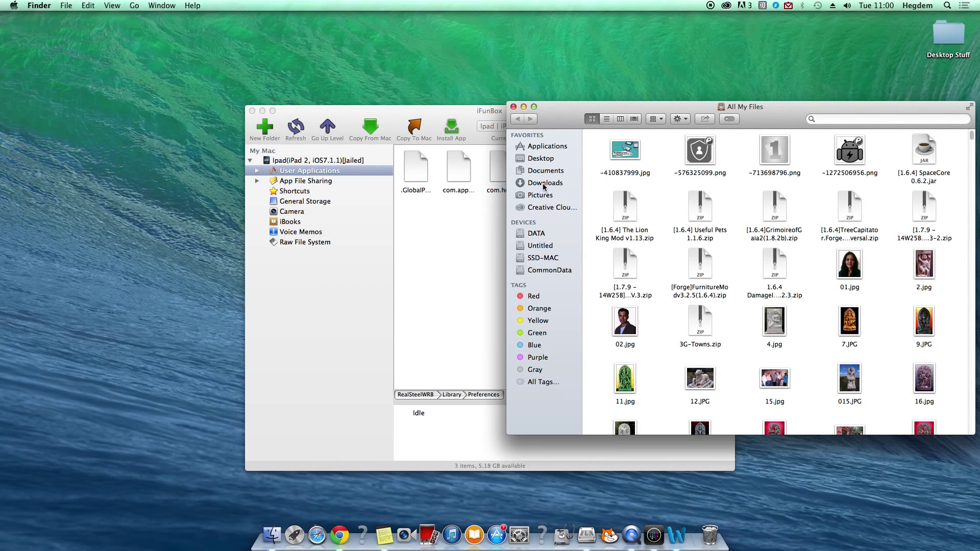
Step: Open the Real Steel WRB .rar archive in Downloads to extract it
click(545, 183)
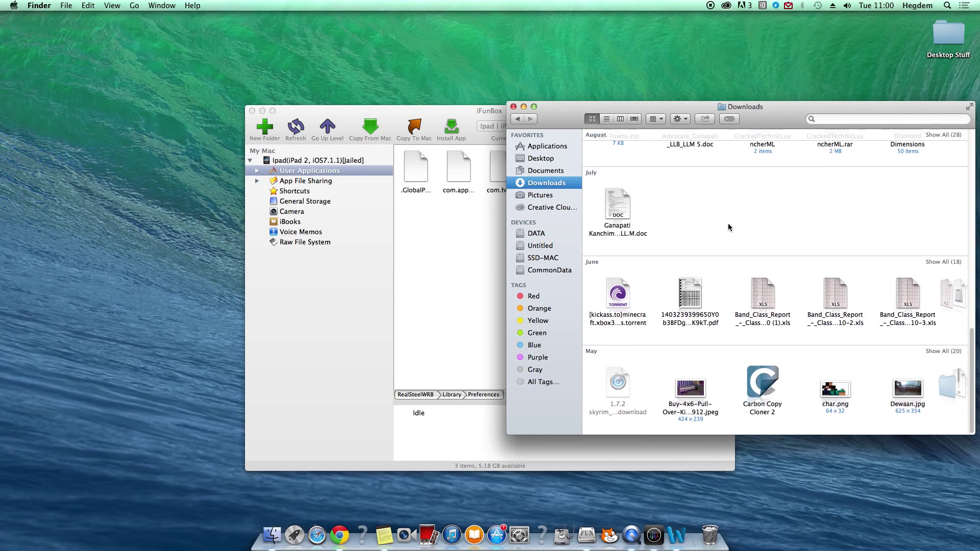
click(614, 161)
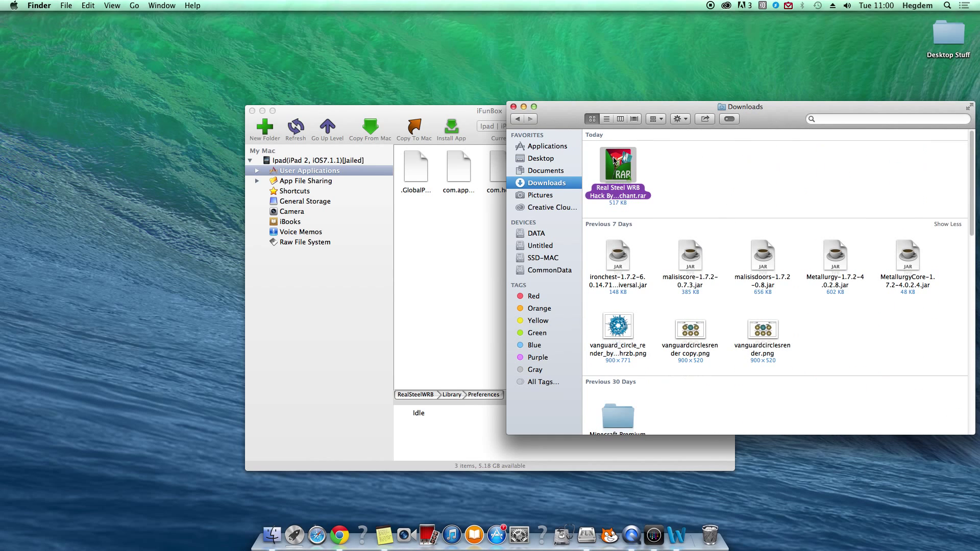
double_click(614, 162)
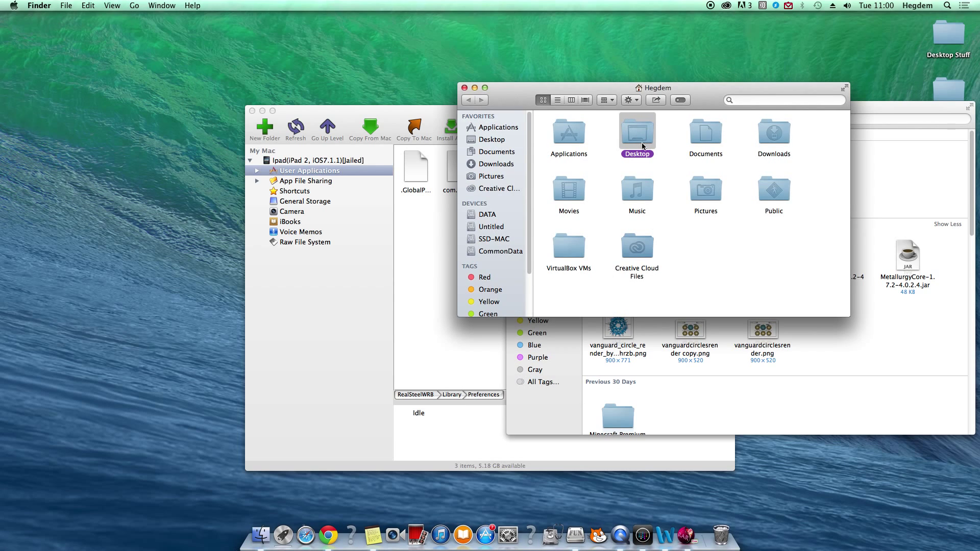
double_click(700, 137)
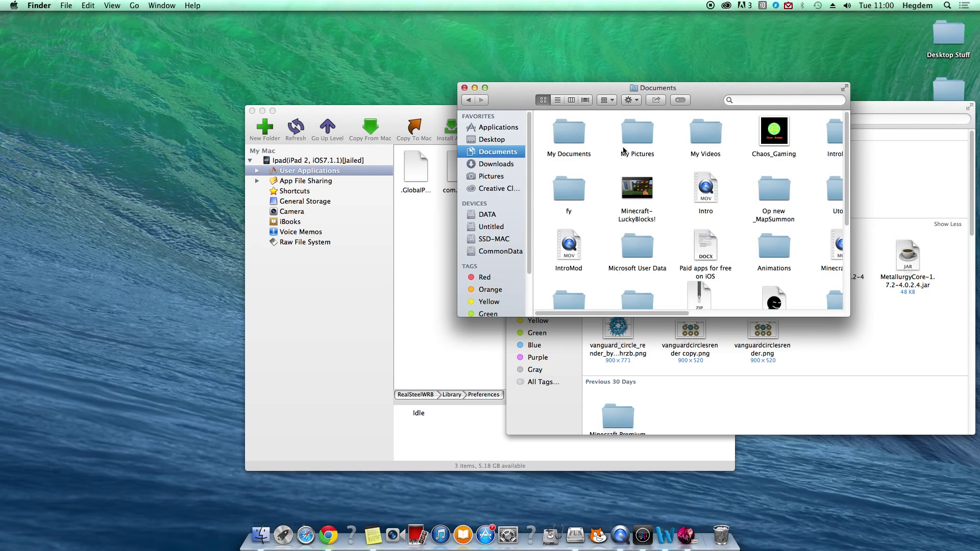
click(493, 164)
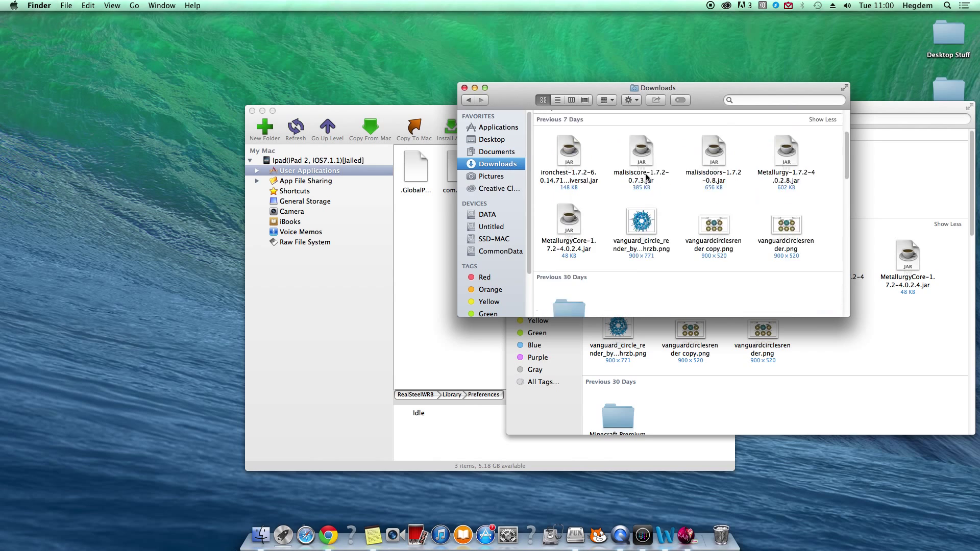
scroll(644, 174, down, 10)
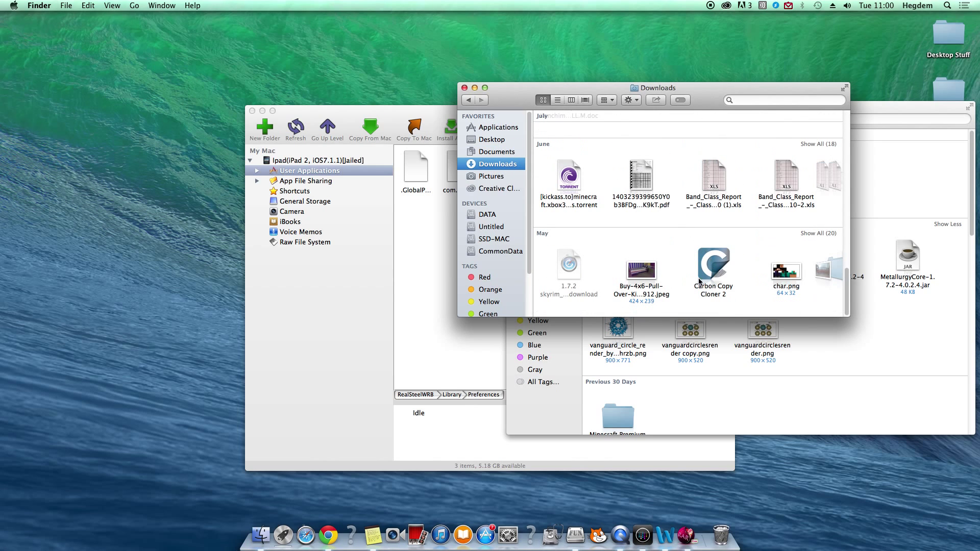
Step: Set RAR Extractor Free to unarchive into the Documents folder
click(686, 534)
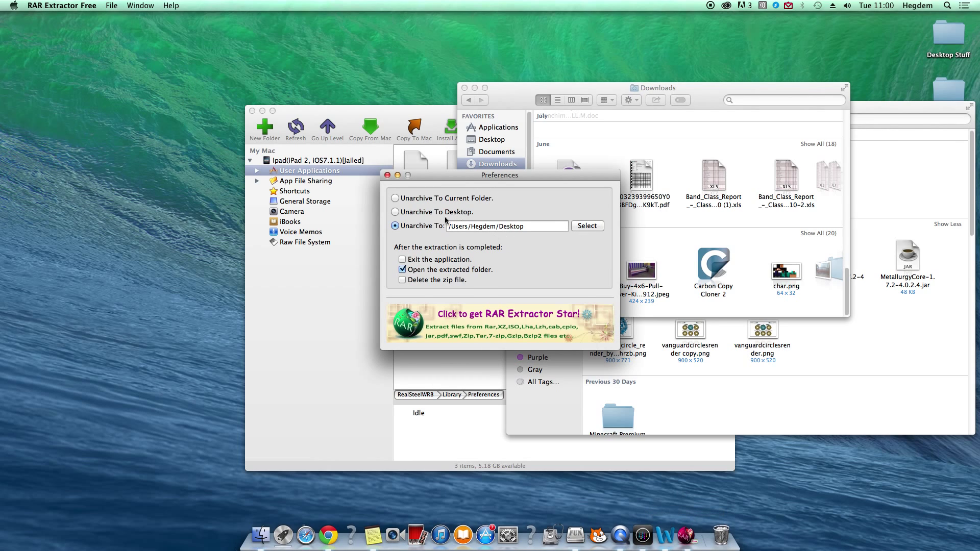
click(403, 199)
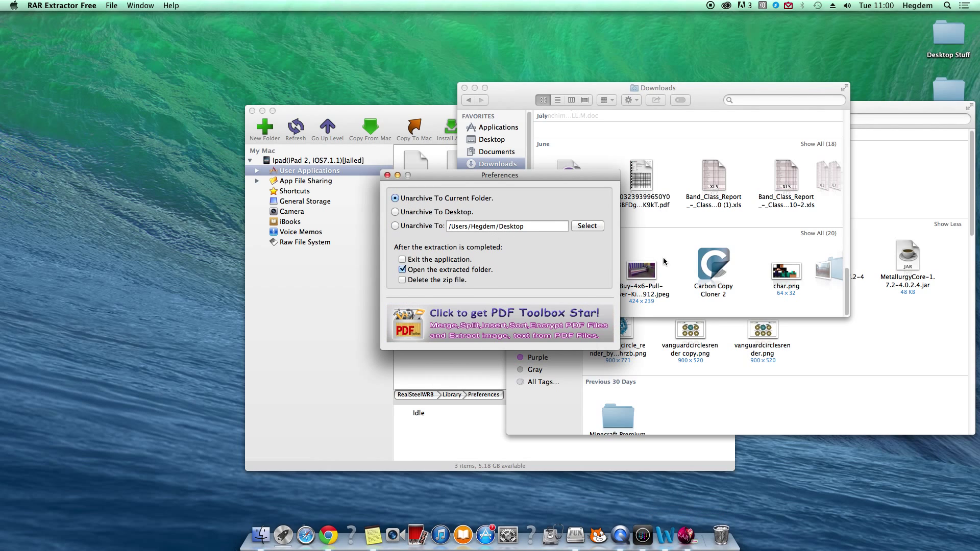
click(395, 225)
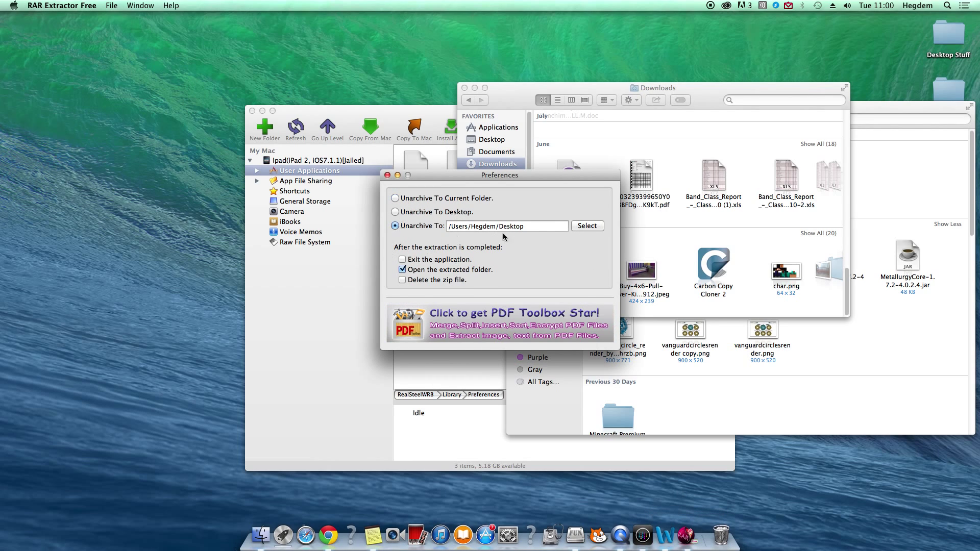
click(587, 226)
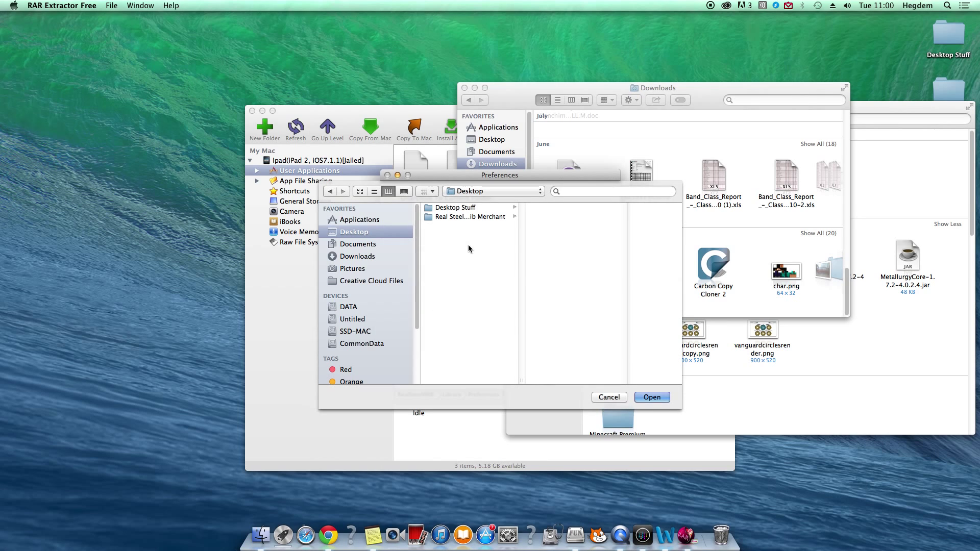
click(366, 244)
click(651, 397)
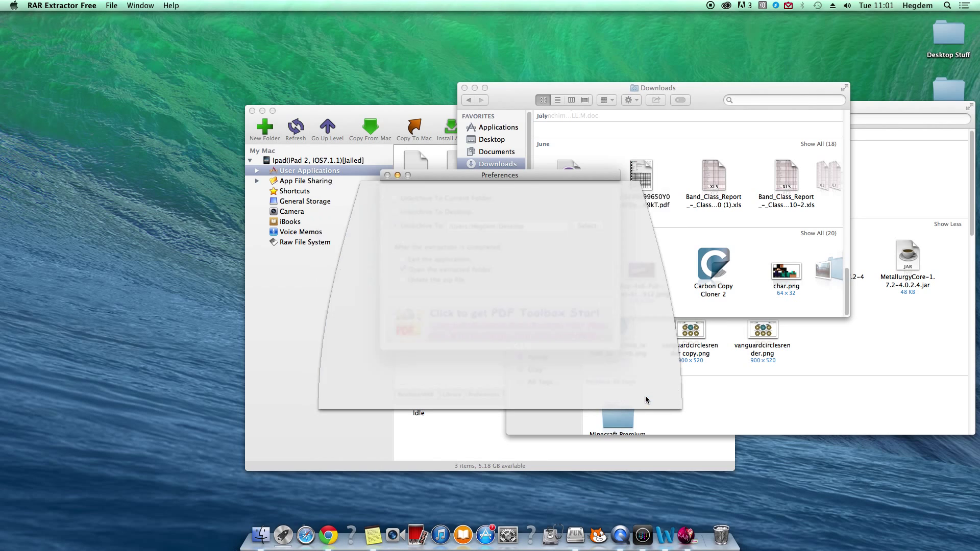
click(588, 225)
click(652, 396)
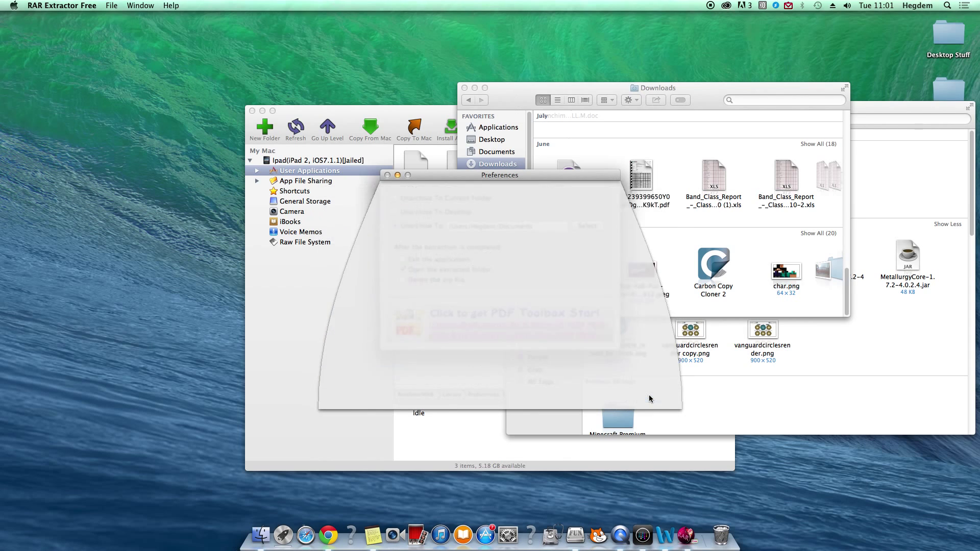
click(580, 226)
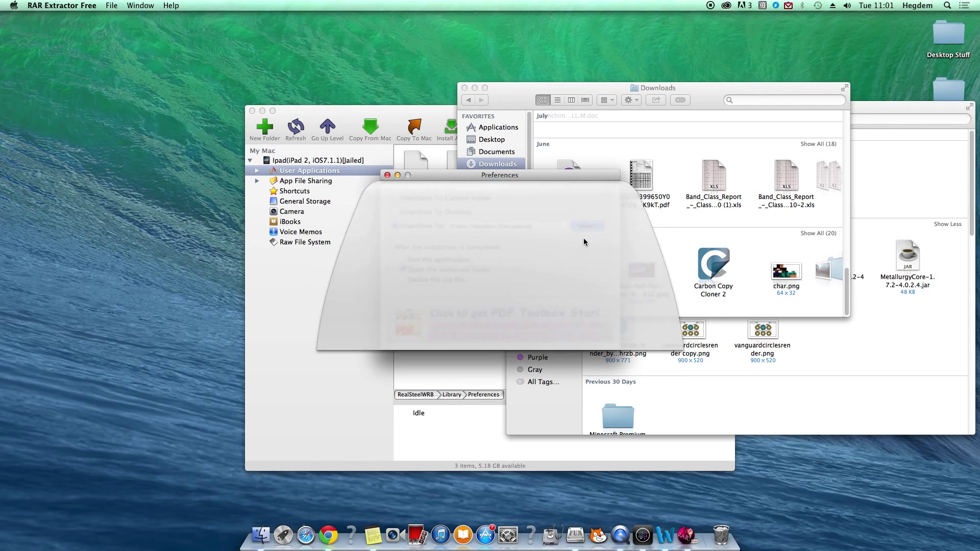
click(609, 397)
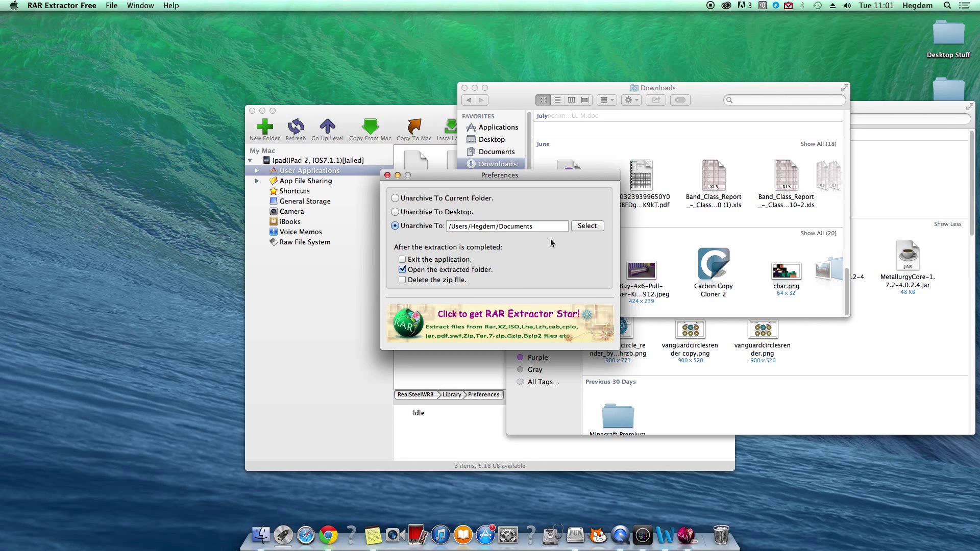
Step: Close the RAR Extractor Free preferences window
click(388, 176)
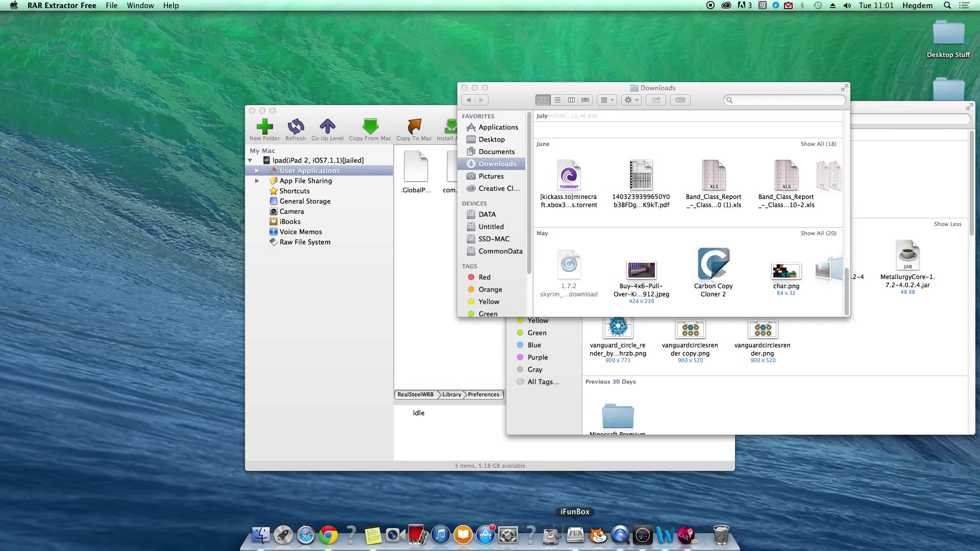
click(691, 544)
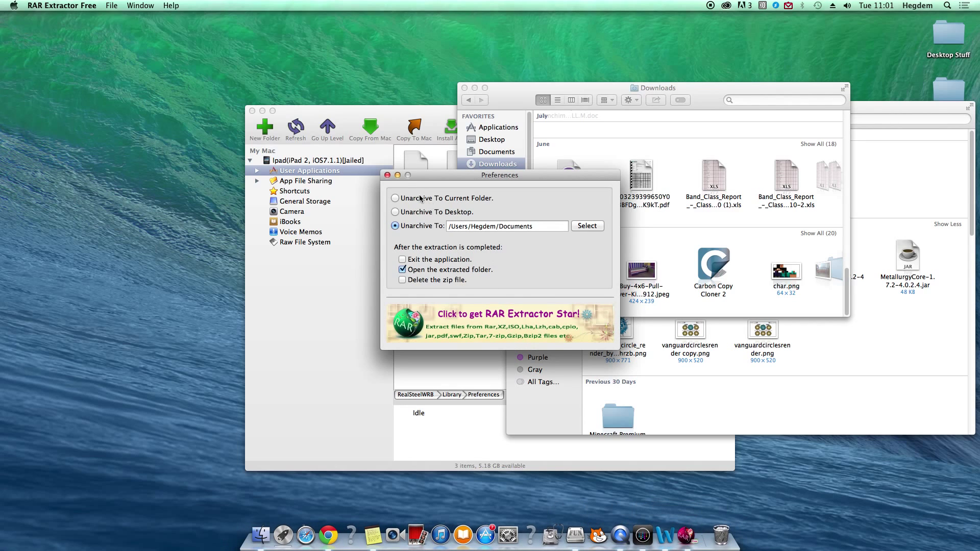
click(387, 175)
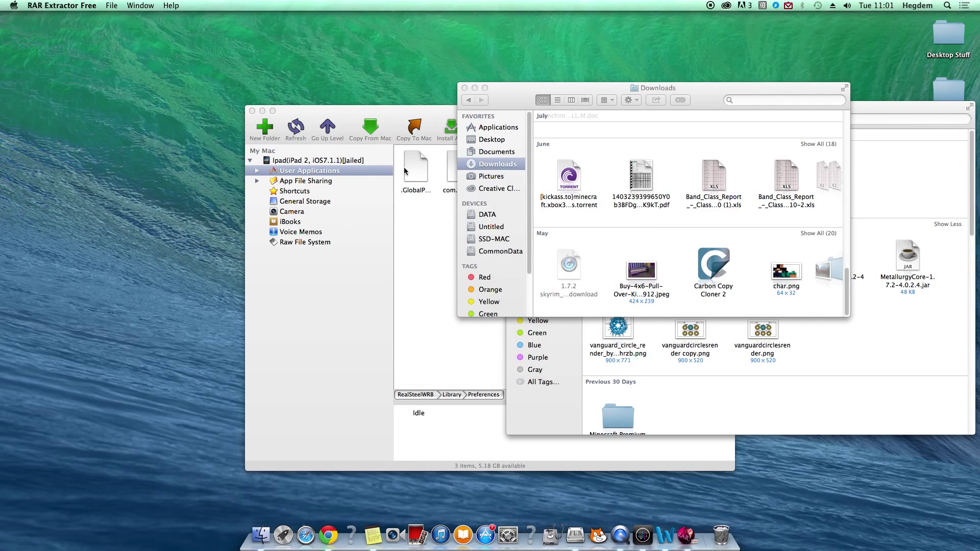
Step: In a new Finder window, open Documents and the extracted Real Steel WRB hack folder
click(578, 142)
key(super+n)
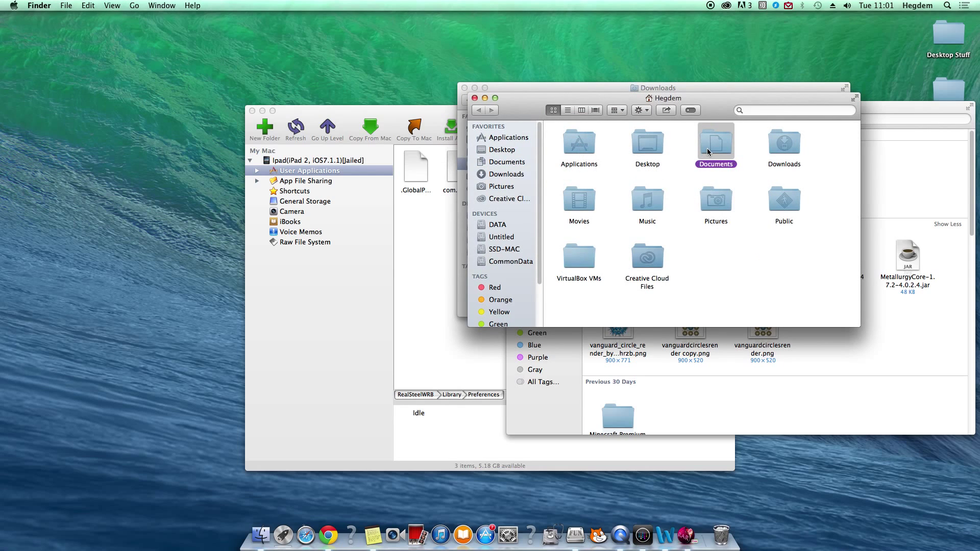
double_click(706, 148)
scroll(665, 192, down, 5)
scroll(665, 192, up, 5)
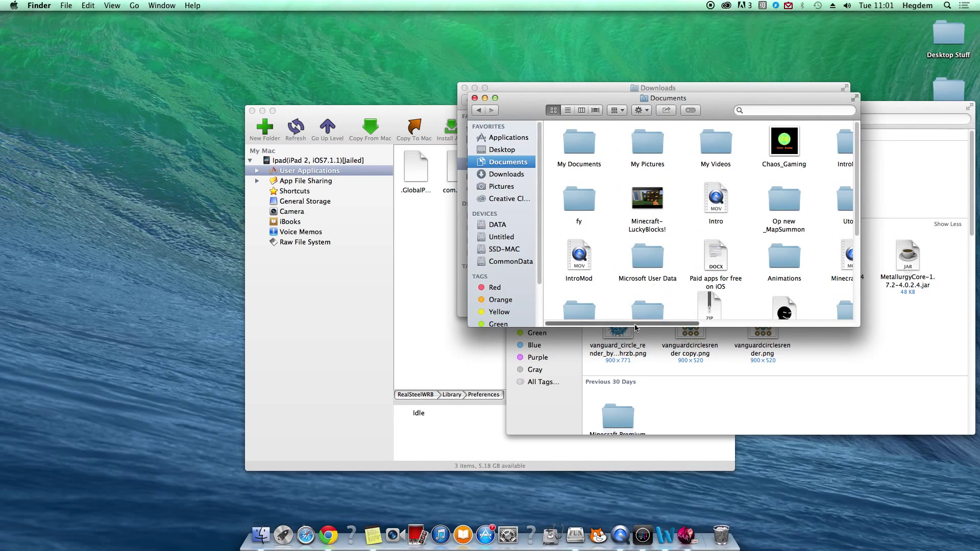
drag(631, 323, 794, 321)
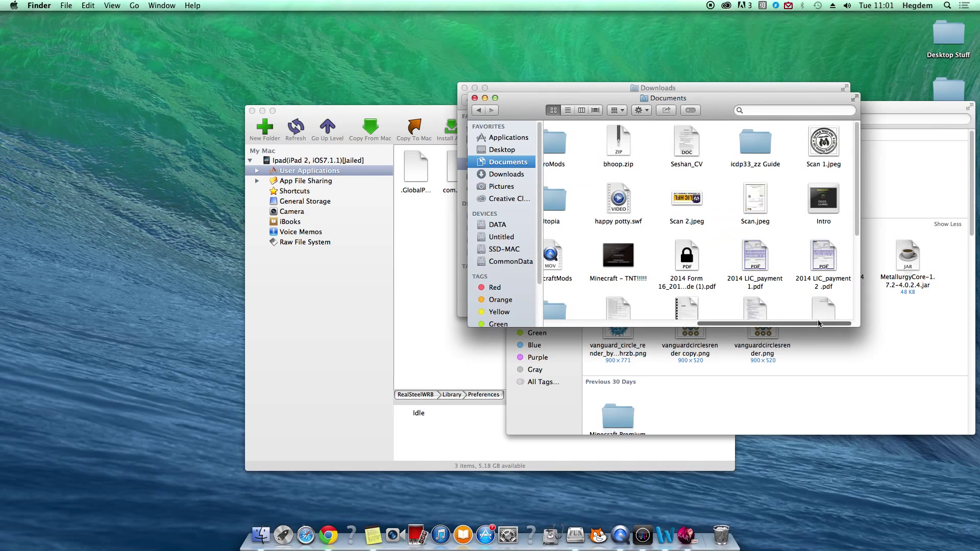
scroll(810, 225, down, 5)
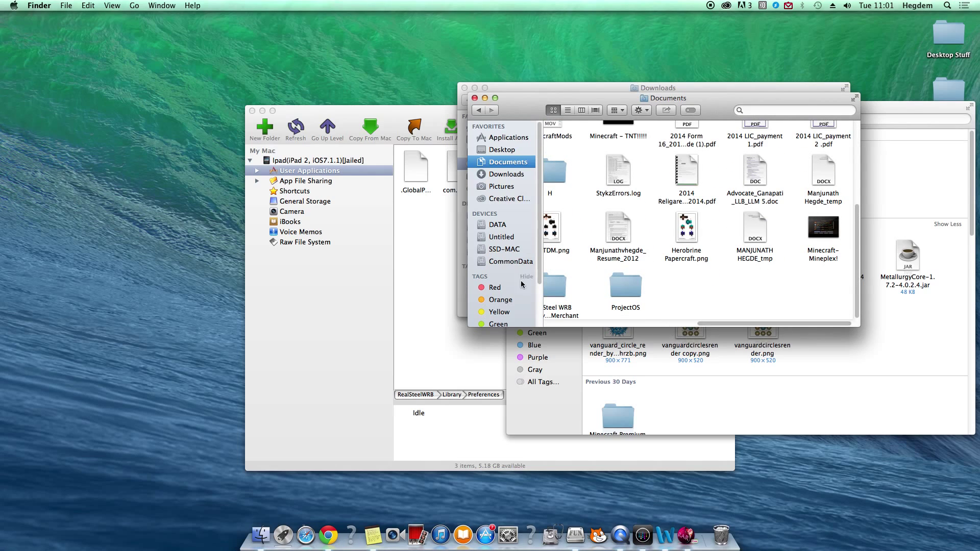
double_click(552, 286)
Step: Go into Library > Preferences and copy com.jumpgames.rswrb.plist
click(587, 156)
double_click(587, 156)
double_click(586, 149)
click(584, 153)
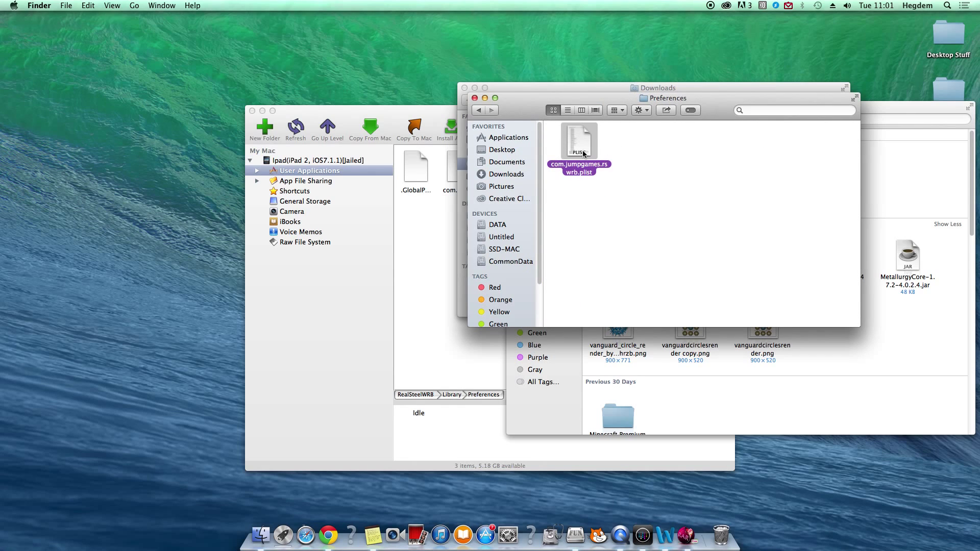
right_click(585, 152)
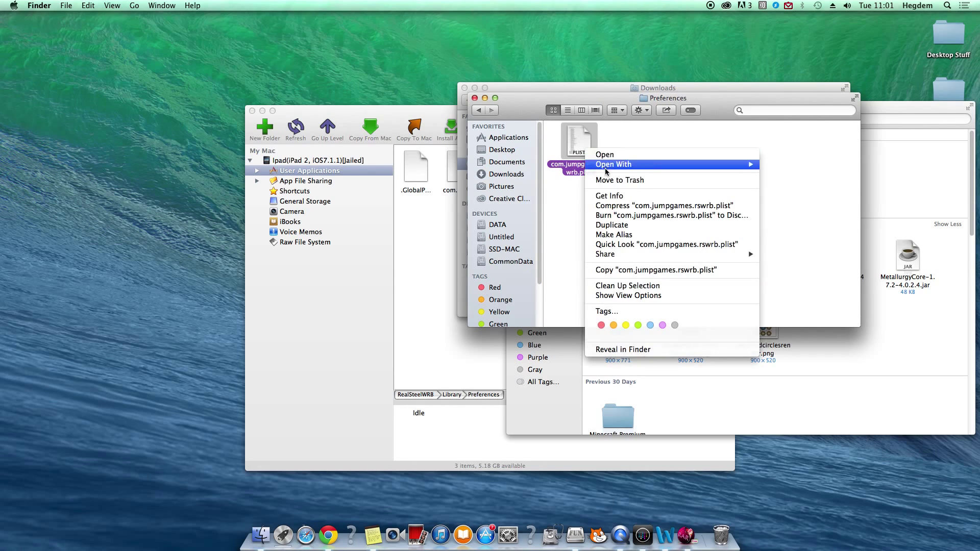
click(612, 272)
right_click(430, 228)
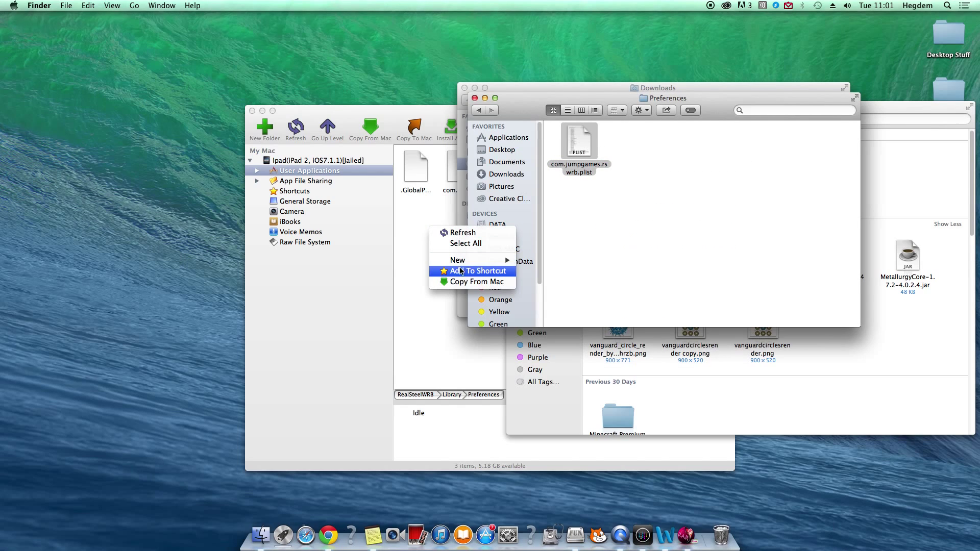
Step: Drag com.jumpgames.rswrb.plist from Finder into iFunBox's Preferences folder, then minimise both Finder windows
click(466, 282)
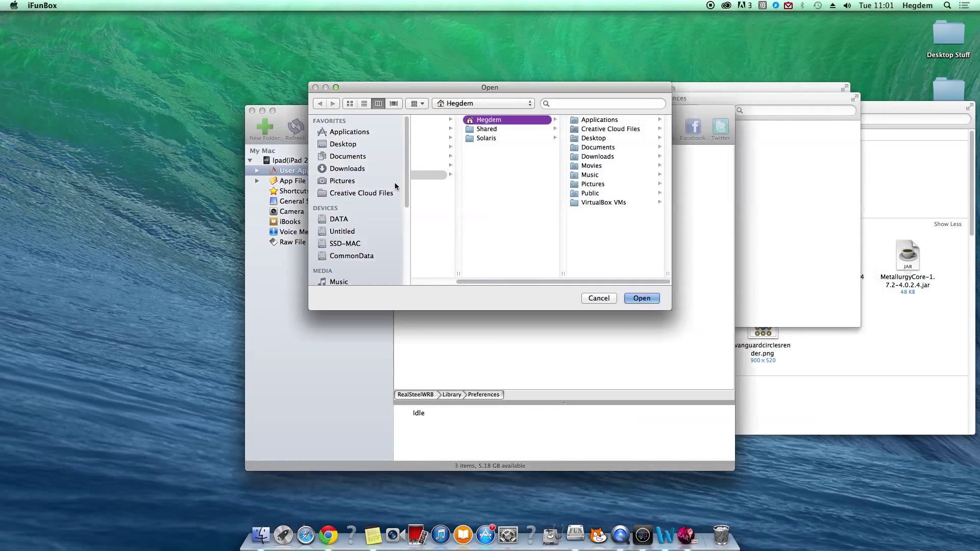
click(602, 301)
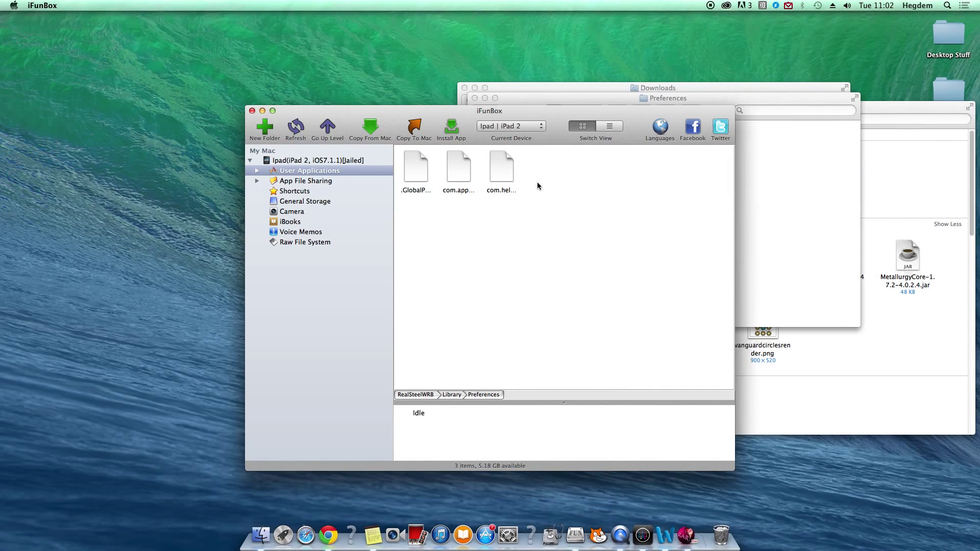
click(785, 157)
drag(581, 153, 436, 258)
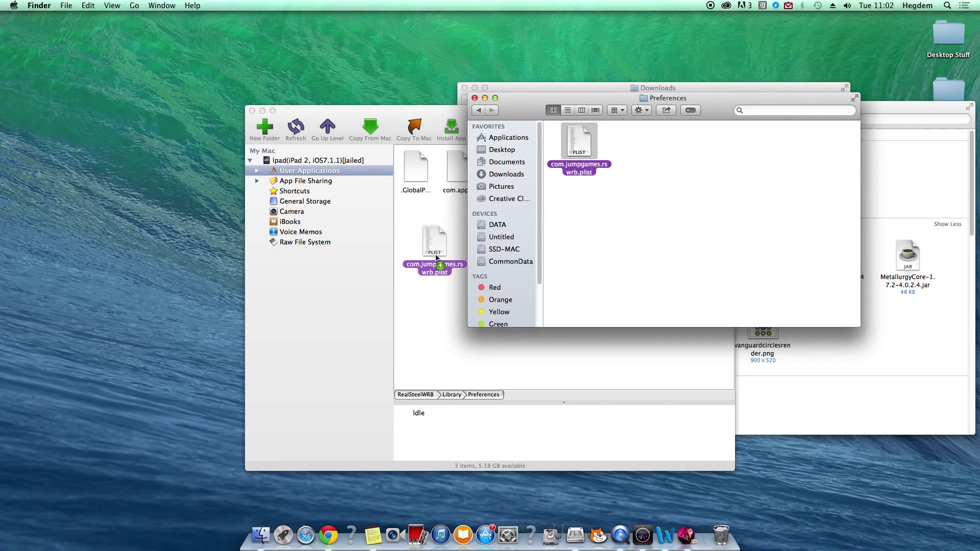
click(485, 98)
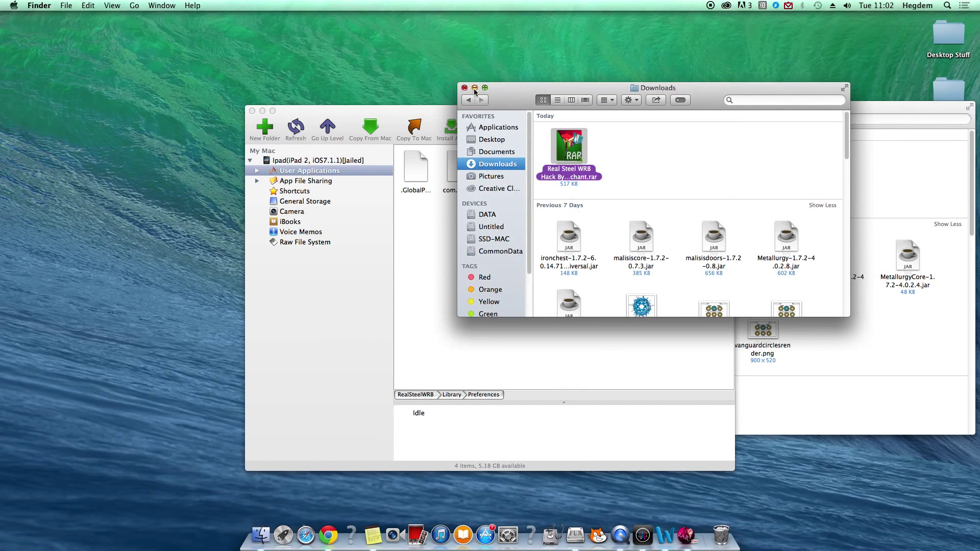
click(475, 88)
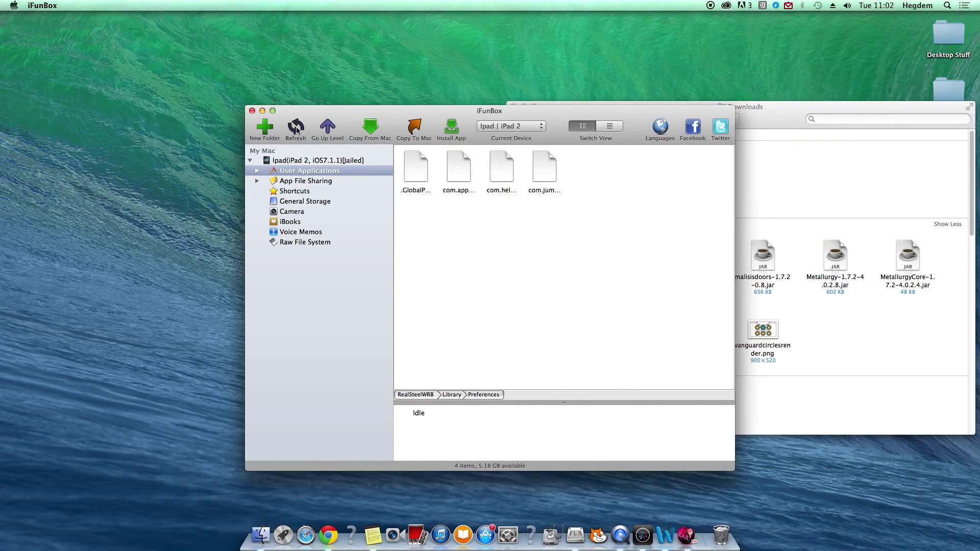
click(296, 130)
scroll(357, 204, left, 5)
scroll(408, 264, right, 5)
Step: Bring the Finder Downloads window forward and browse Desktop, Pictures, then Creative Cloud Files
click(32, 5)
click(99, 155)
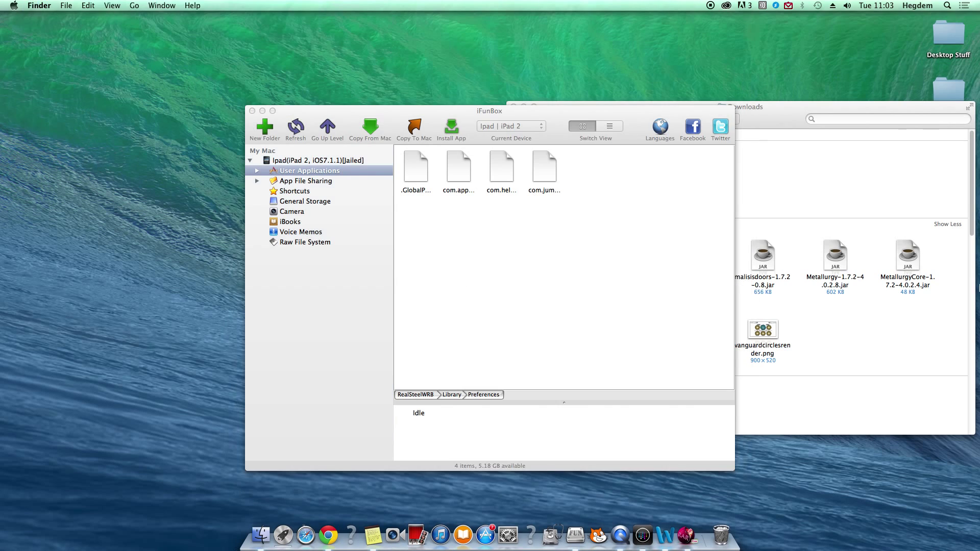
click(809, 319)
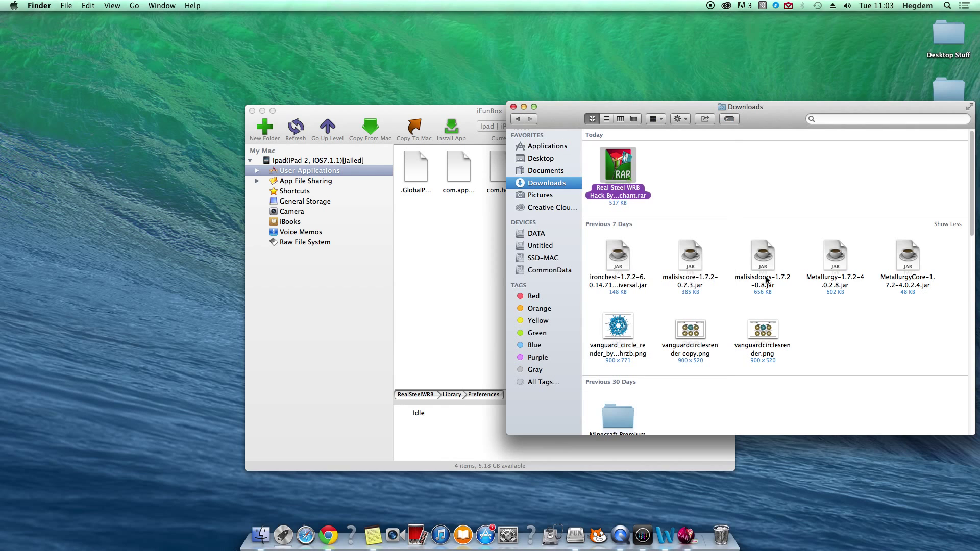
click(540, 159)
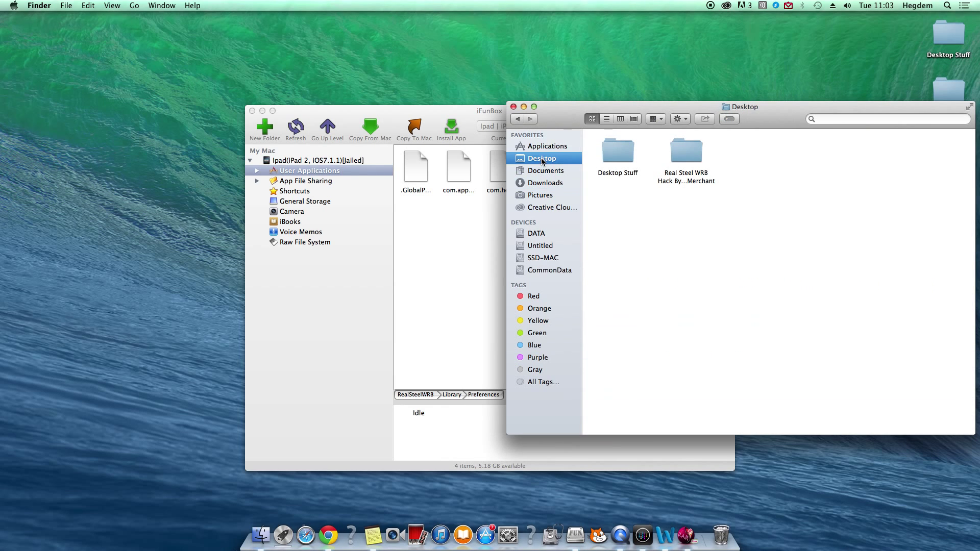
click(536, 195)
click(537, 209)
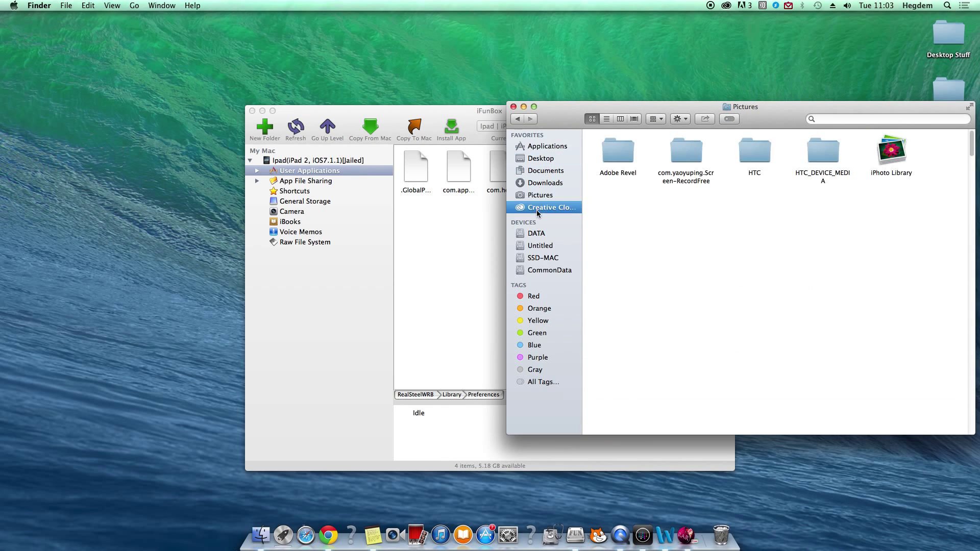